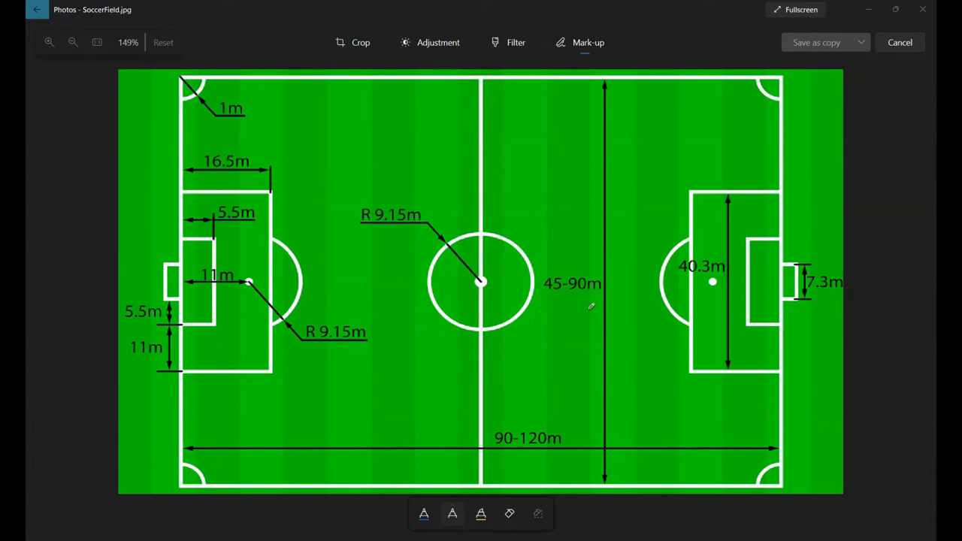
# Step: Erase the trial spiral around the left penalty area, then dot the left 11m line's bottom end in black
pyautogui.moveTo(290, 163)
pyautogui.mouseDown()
pyautogui.moveTo(122, 255)
pyautogui.moveTo(259, 174)
pyautogui.moveTo(335, 365)
pyautogui.moveTo(293, 165)
pyautogui.mouseUp()
pyautogui.click(509, 514)
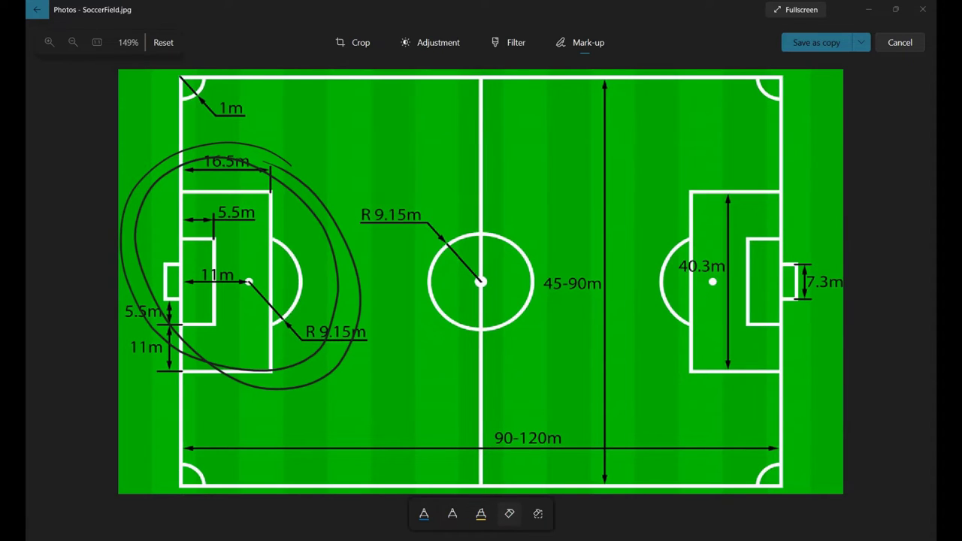
pyautogui.click(538, 513)
pyautogui.click(452, 514)
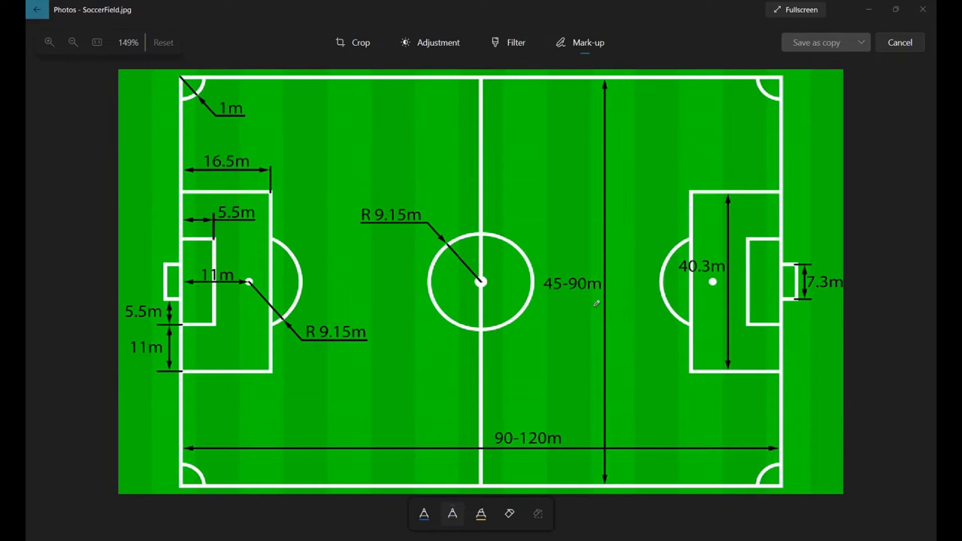
pyautogui.click(181, 373)
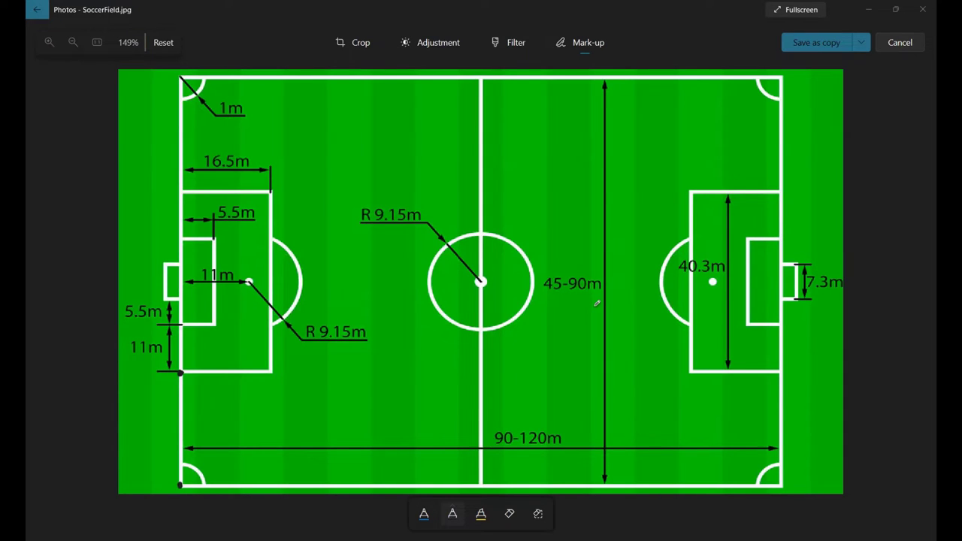
# Step: Handwrite (0,0) at the bottom-left corner, circle the 45, and draw a line through the centre spot
pyautogui.moveTo(129, 472)
pyautogui.mouseDown()
pyautogui.moveTo(128, 489)
pyautogui.moveTo(137, 478)
pyautogui.moveTo(143, 489)
pyautogui.mouseUp()
pyautogui.moveTo(157, 473); pyautogui.dragTo(163, 489)
pyautogui.moveTo(557, 269); pyautogui.dragTo(567, 279)
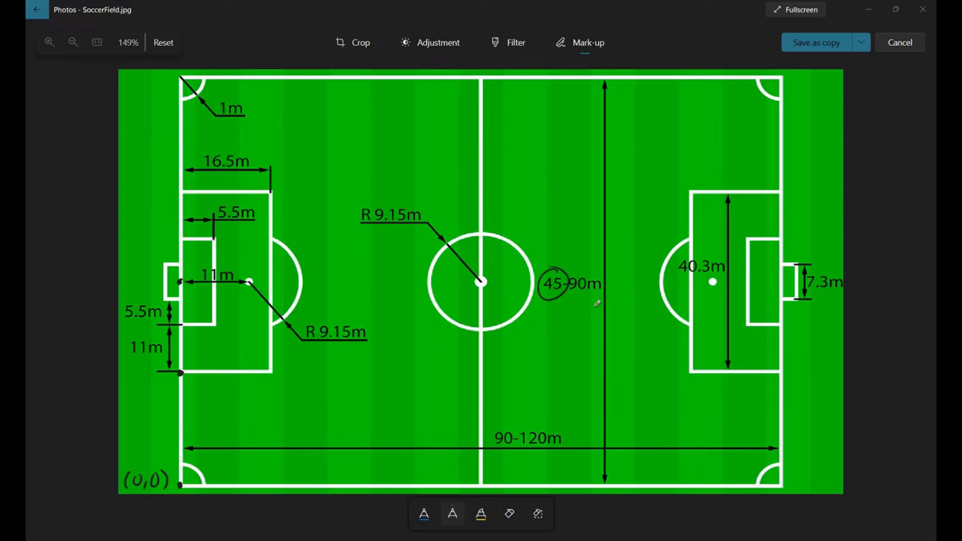
pyautogui.moveTo(188, 282); pyautogui.dragTo(779, 284)
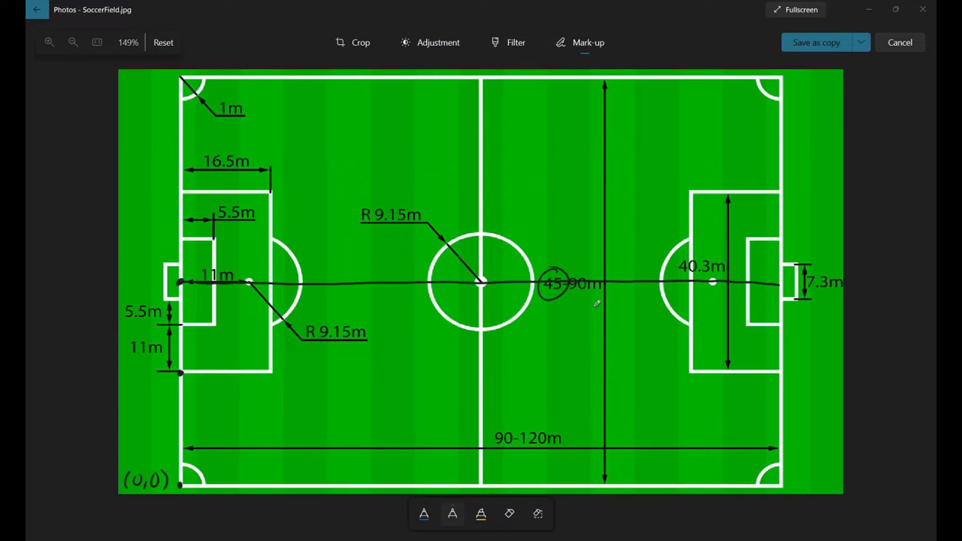
# Step: Write (0,22.5) left of the goal, circle 7.3m, and bracket the midline-to-post distance
pyautogui.moveTo(128, 249)
pyautogui.mouseDown()
pyautogui.moveTo(126, 263)
pyautogui.moveTo(140, 253)
pyautogui.mouseUp()
pyautogui.moveTo(146, 250); pyautogui.dragTo(175, 261)
pyautogui.moveTo(812, 256); pyautogui.dragTo(827, 251)
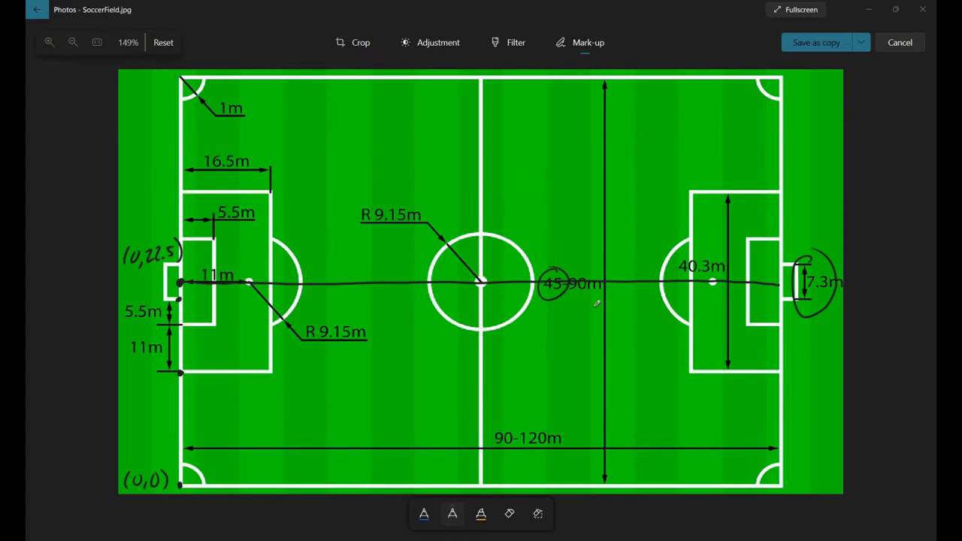
pyautogui.moveTo(137, 281)
pyautogui.mouseDown()
pyautogui.moveTo(149, 281)
pyautogui.moveTo(149, 299)
pyautogui.moveTo(122, 298)
pyautogui.moveTo(135, 296)
pyautogui.mouseUp()
# Step: Handwrite the 22.5 − 3.65 subtraction at the top right, underlined, with borrow marks
pyautogui.moveTo(652, 110)
pyautogui.mouseDown()
pyautogui.moveTo(662, 130)
pyautogui.moveTo(685, 127)
pyautogui.mouseUp()
pyautogui.moveTo(700, 104); pyautogui.dragTo(690, 121)
pyautogui.moveTo(637, 150); pyautogui.dragTo(705, 141)
pyautogui.moveTo(695, 106); pyautogui.dragTo(707, 101)
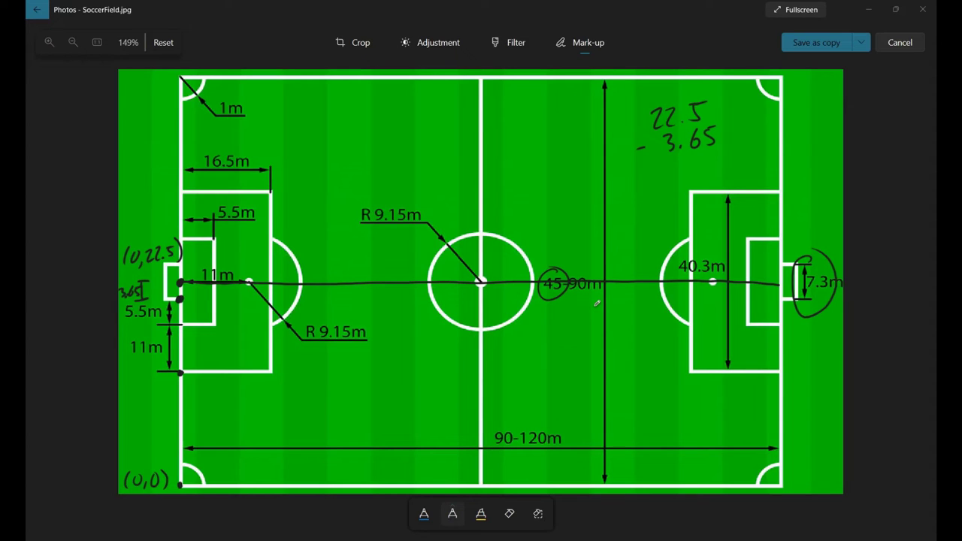
pyautogui.moveTo(619, 174); pyautogui.dragTo(746, 148)
pyautogui.moveTo(671, 103); pyautogui.dragTo(668, 127)
pyautogui.moveTo(665, 89); pyautogui.dragTo(663, 100)
# Step: Dot the goal-area and penalty-area corners on the left goal line and circle 5.5m and 11m
pyautogui.click(181, 324)
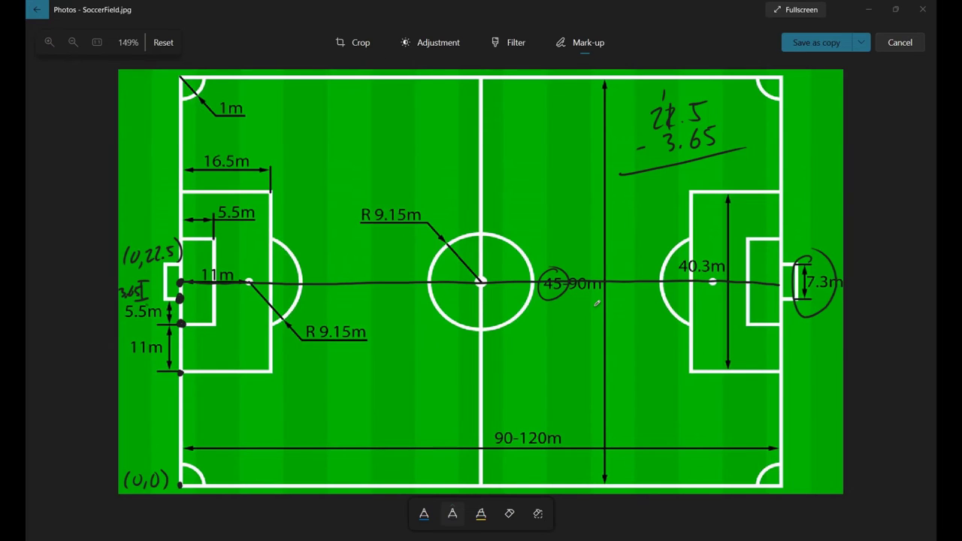
pyautogui.moveTo(152, 303); pyautogui.dragTo(148, 302)
pyautogui.click(182, 327)
pyautogui.moveTo(148, 338); pyautogui.dragTo(158, 339)
pyautogui.click(180, 372)
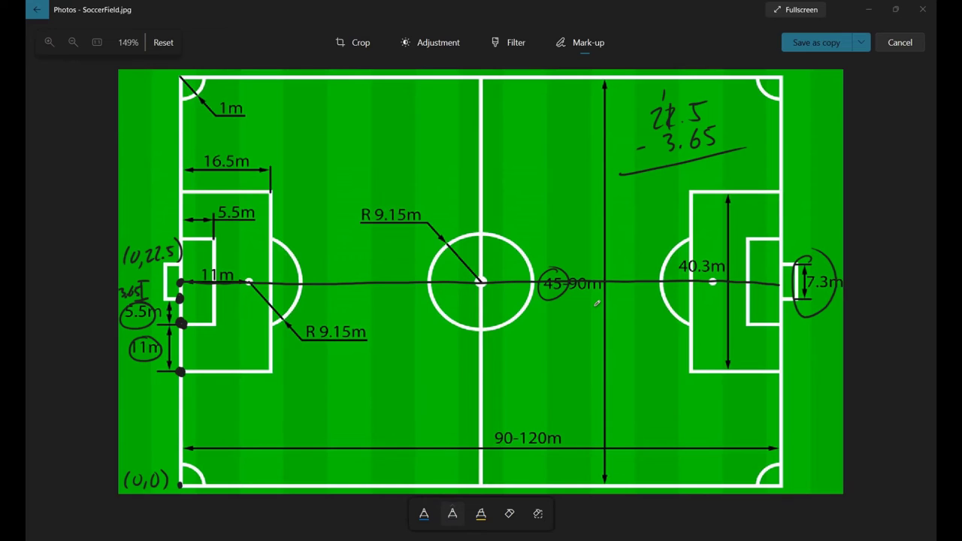
# Step: Launch Calculator from the Start search
pyautogui.press('super')
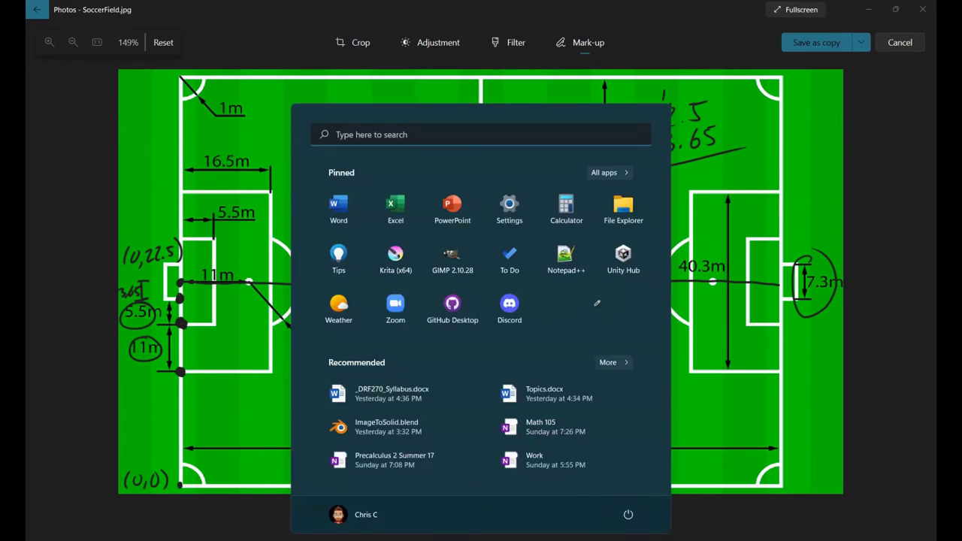
pyautogui.write('calc')
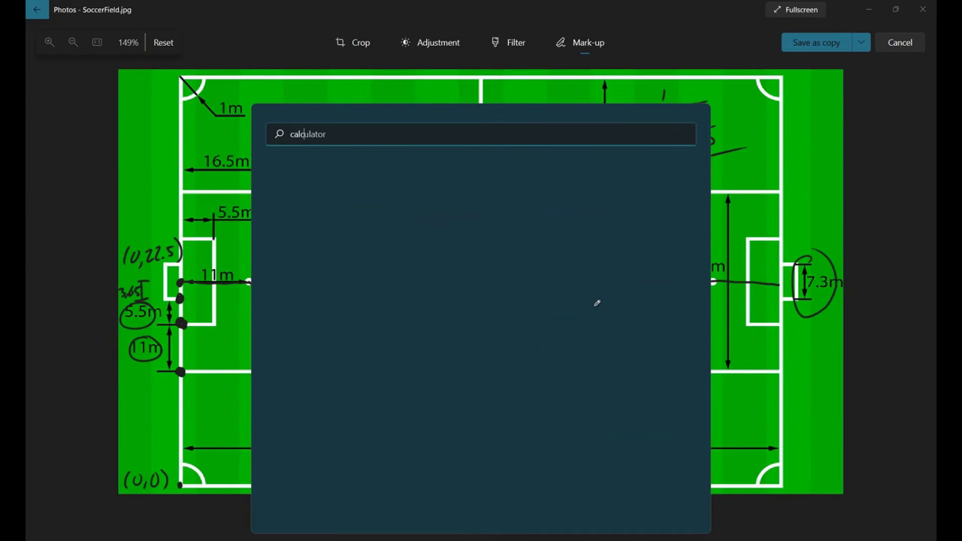
pyautogui.write('ulator')
pyautogui.press('Return')
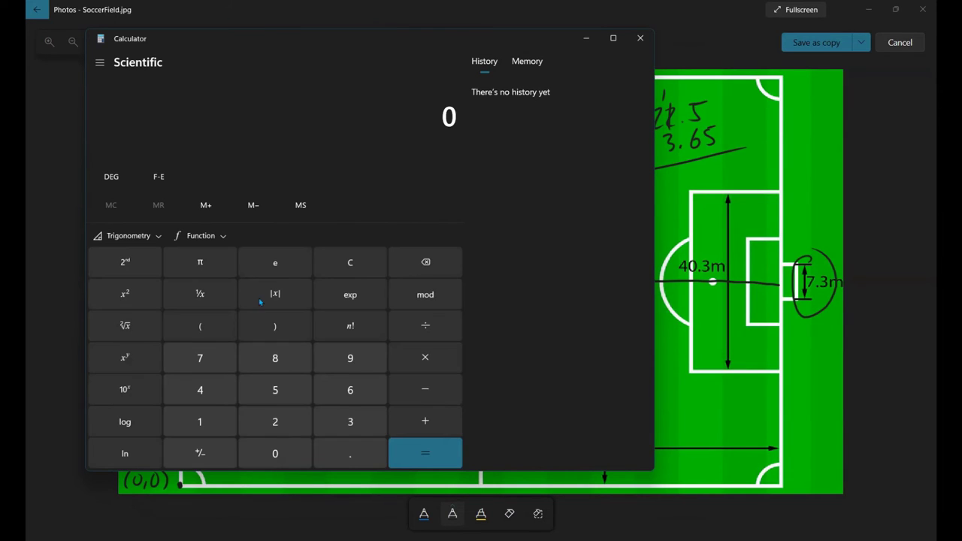
# Step: Compute 22.5 − 3.65 = 18.85 and switch back to the Photos drawing
pyautogui.write('22')
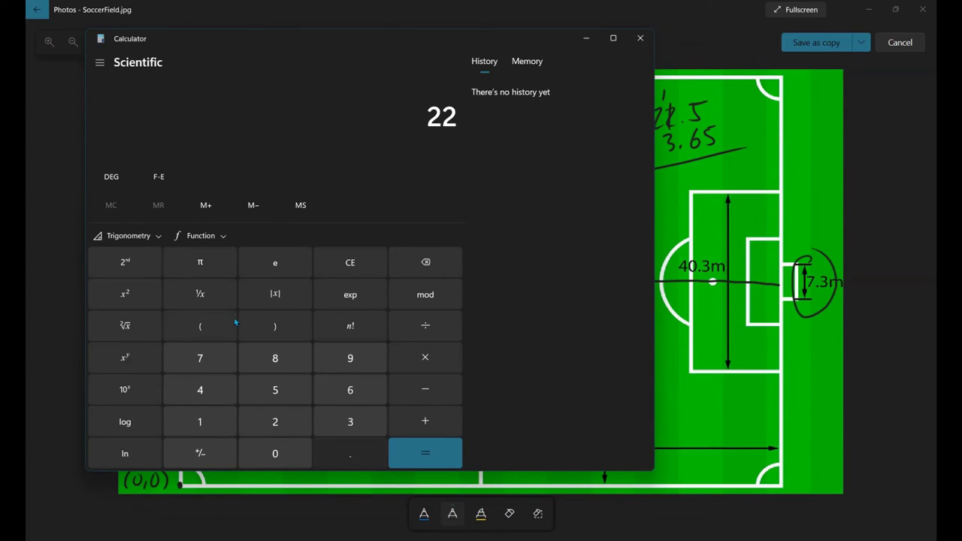
pyautogui.write('.5 - ')
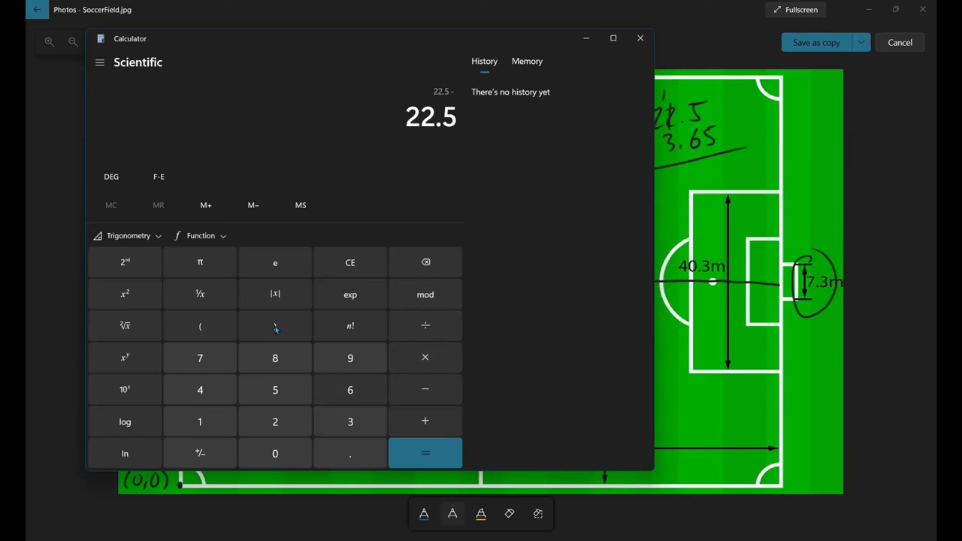
pyautogui.write('3.65')
pyautogui.press('Return')
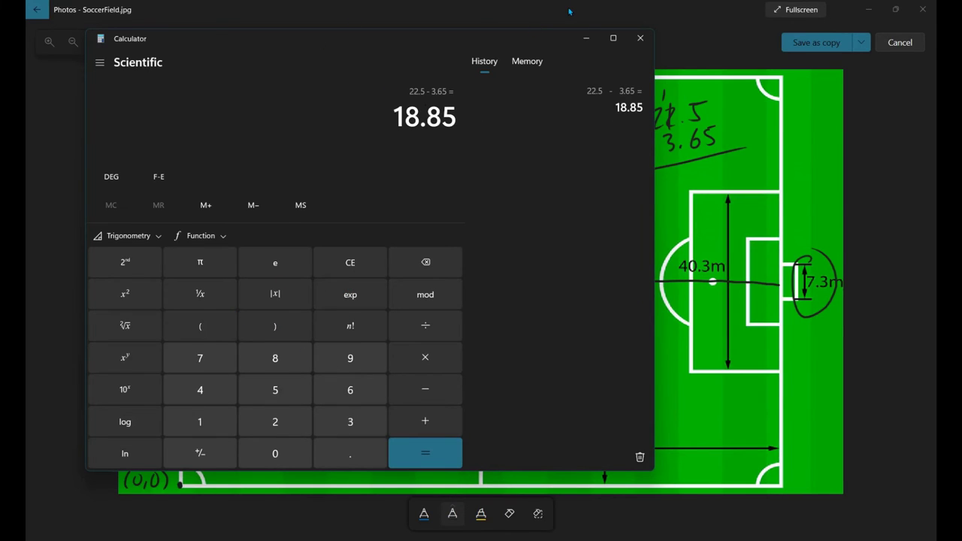
pyautogui.hotkey('alt', 'Tab')
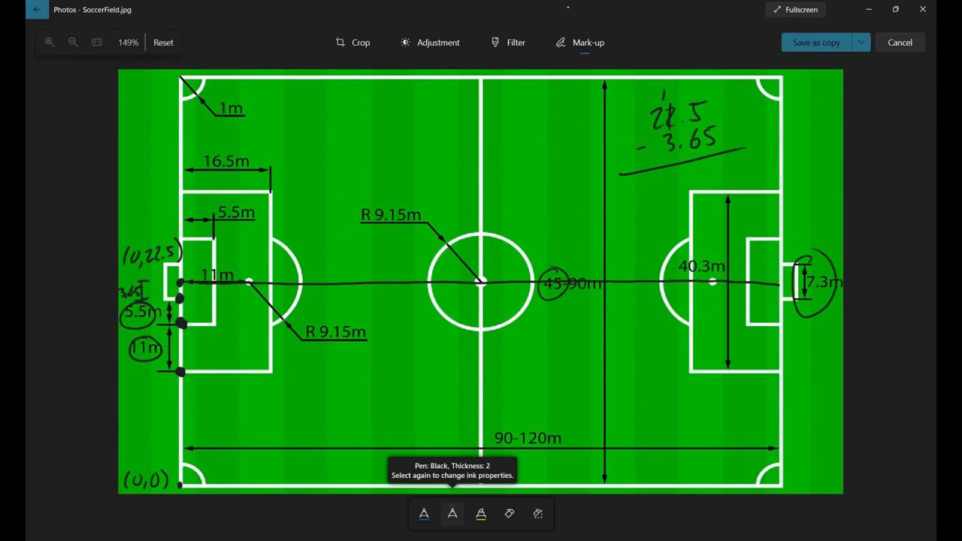
# Step: Handwrite (0,18.85) beside the goal-post dot and begin (0,1 beneath it
pyautogui.moveTo(196, 290)
pyautogui.mouseDown()
pyautogui.moveTo(194, 309)
pyautogui.moveTo(206, 294)
pyautogui.moveTo(233, 310)
pyautogui.moveTo(243, 295)
pyautogui.moveTo(242, 310)
pyautogui.moveTo(261, 295)
pyautogui.moveTo(261, 313)
pyautogui.mouseUp()
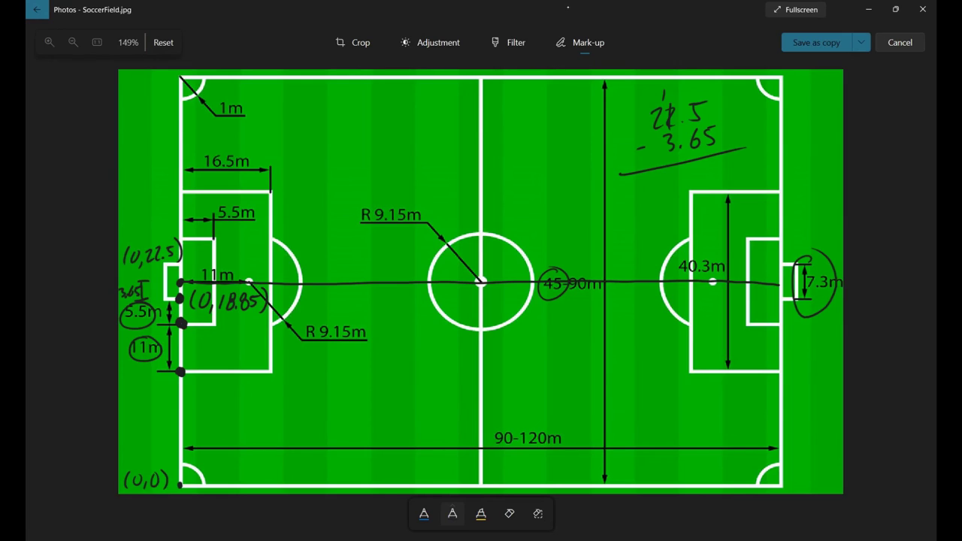
pyautogui.moveTo(200, 320)
pyautogui.mouseDown()
pyautogui.moveTo(197, 344)
pyautogui.moveTo(209, 325)
pyautogui.moveTo(215, 346)
pyautogui.mouseUp()
# Step: In Calculator, subtract 5.5 from the 18.85 result to get 13.35, then return to Photos
pyautogui.hotkey('alt', 'Tab')
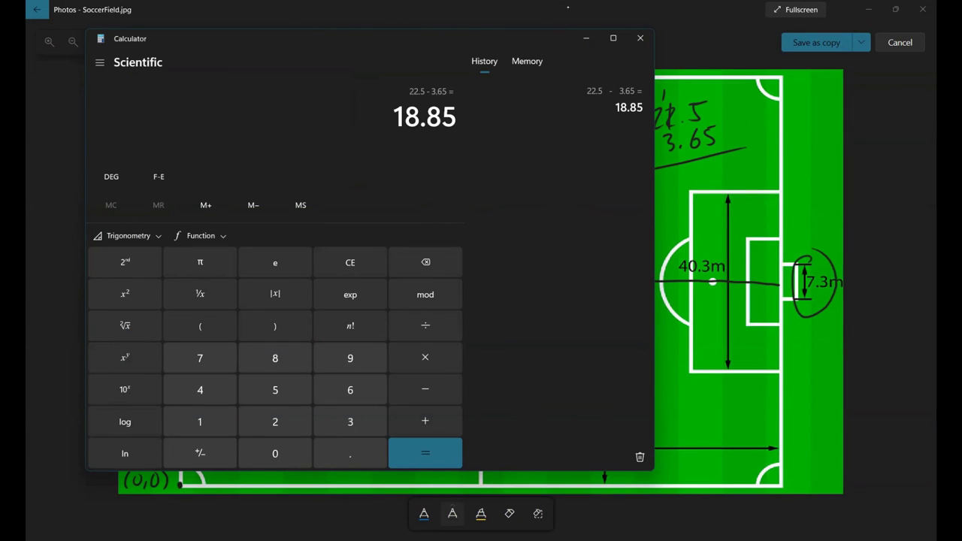
pyautogui.press('-')
pyautogui.write('5.5')
pyautogui.press('Return')
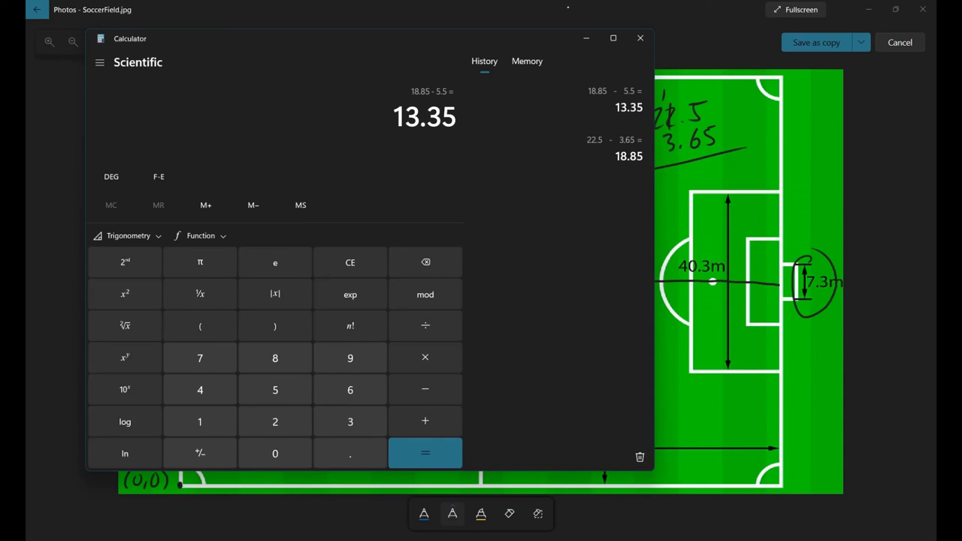
pyautogui.hotkey('alt', 'Tab')
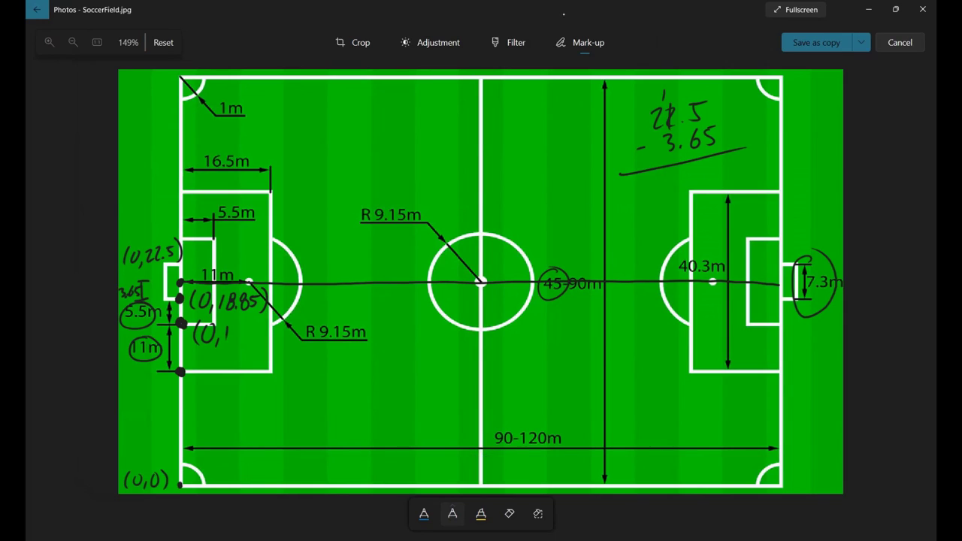
# Step: Complete the label as (0,13.35) and write (0, ) beside the bottom dot on the goal line
pyautogui.moveTo(232, 327)
pyautogui.mouseDown()
pyautogui.moveTo(235, 340)
pyautogui.moveTo(273, 340)
pyautogui.mouseUp()
pyautogui.moveTo(204, 361)
pyautogui.mouseDown()
pyautogui.moveTo(199, 383)
pyautogui.moveTo(218, 364)
pyautogui.mouseUp()
pyautogui.moveTo(233, 379); pyautogui.dragTo(231, 389)
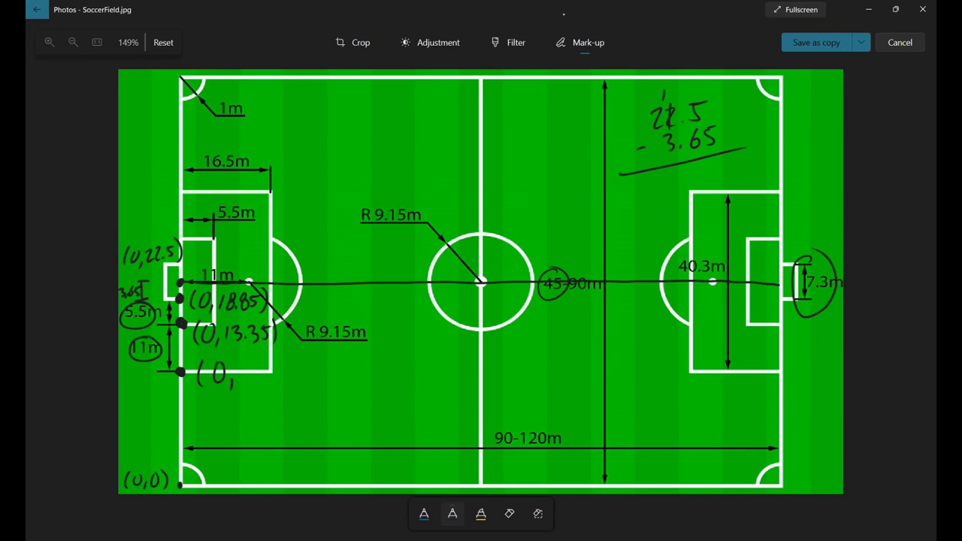
pyautogui.moveTo(285, 355); pyautogui.dragTo(287, 382)
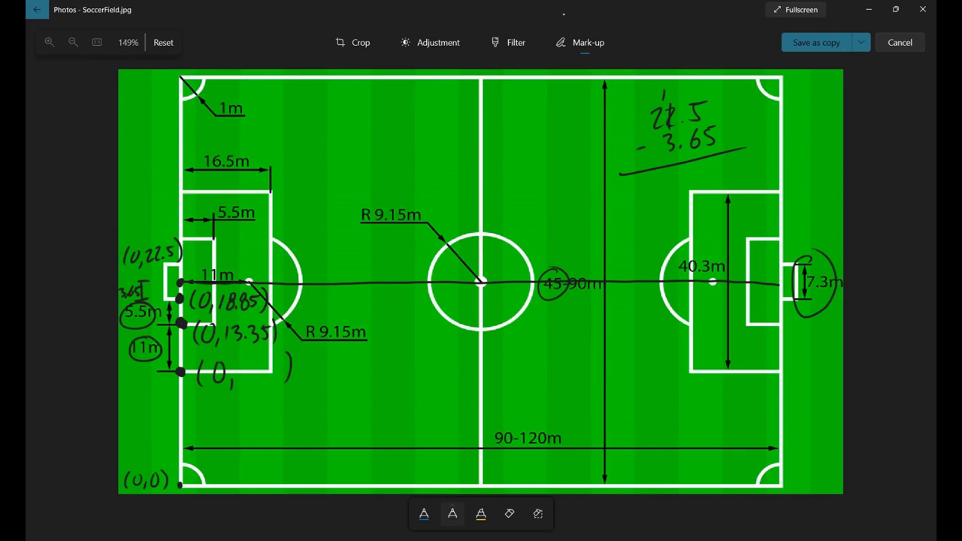